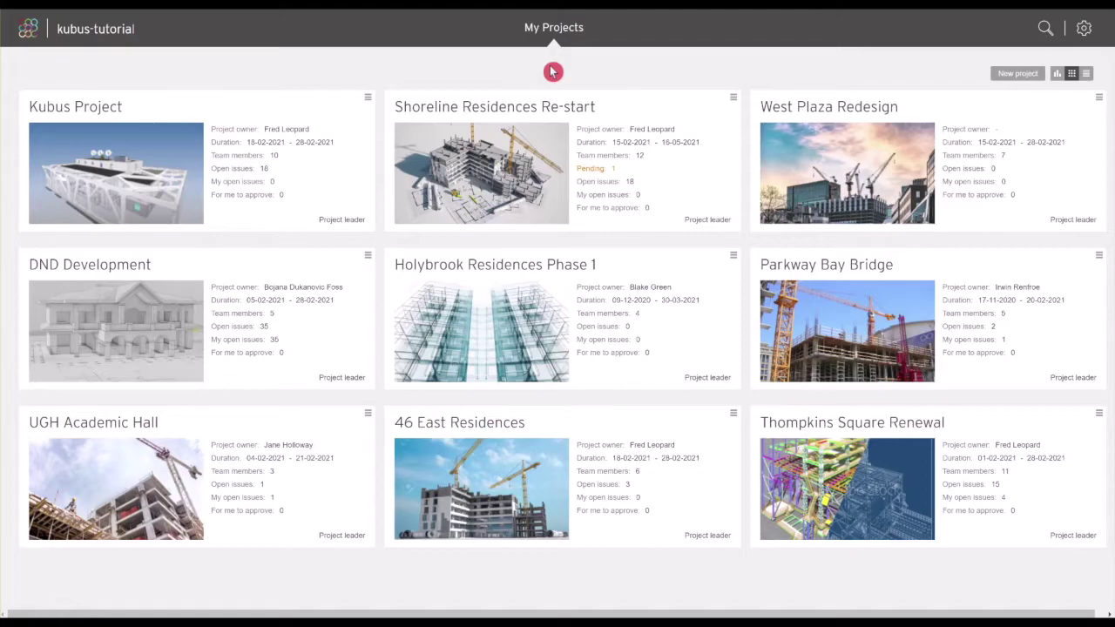
- Open the Kubus Project card from My Projects to show its dashboard
{"action": "left_click", "coordinate": [146, 166]}
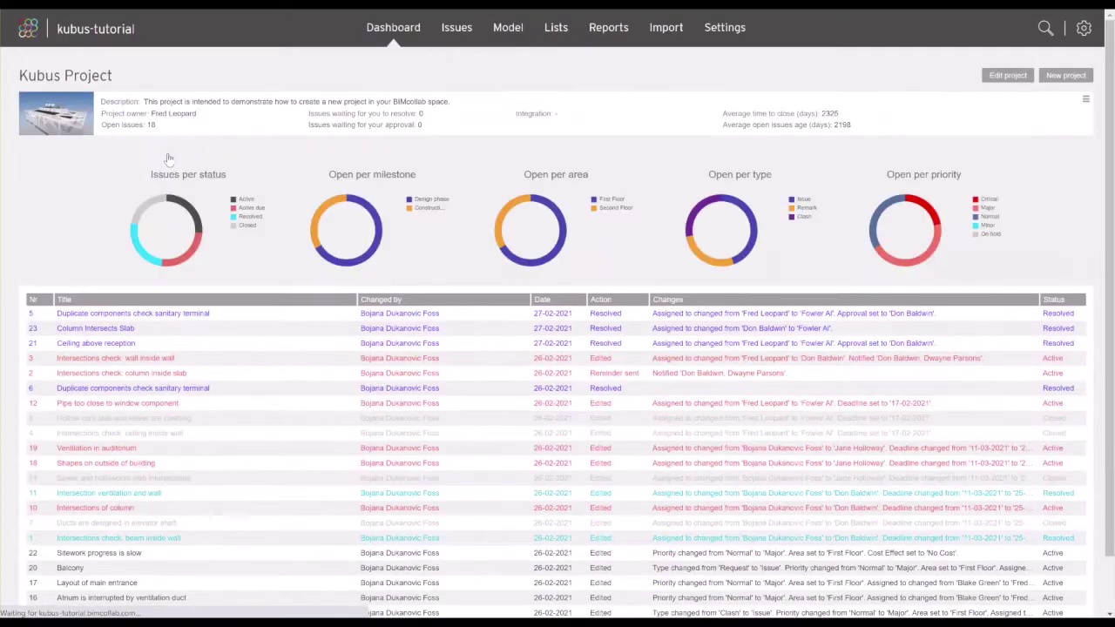
- On the Issues tab, select the six resolved issues and start a report for them
{"action": "left_click", "coordinate": [465, 39]}
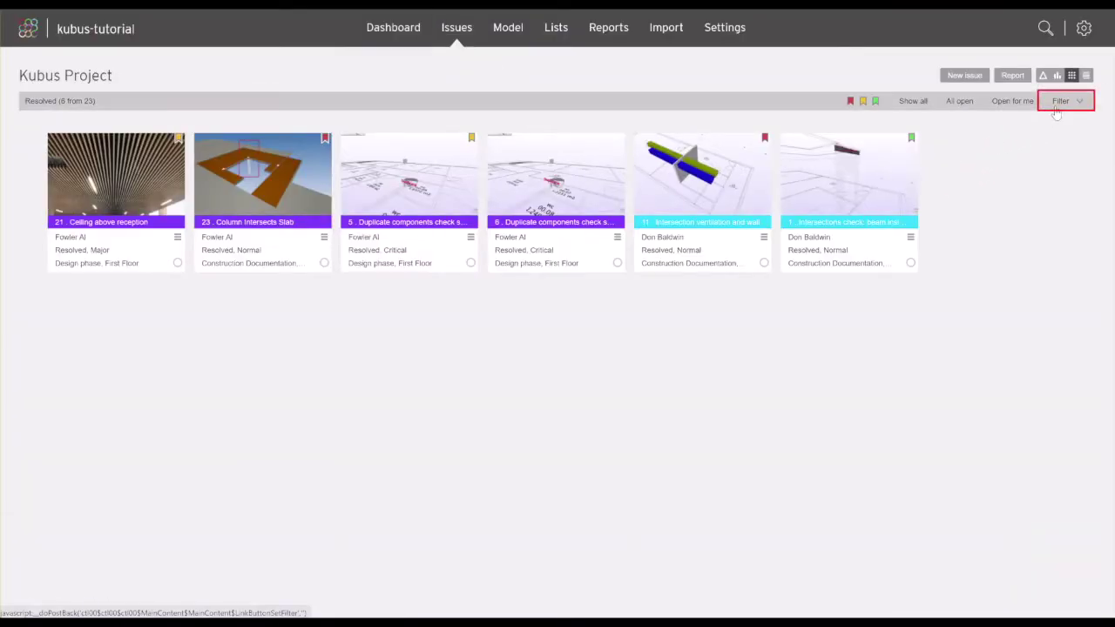
{"action": "left_click", "coordinate": [912, 265]}
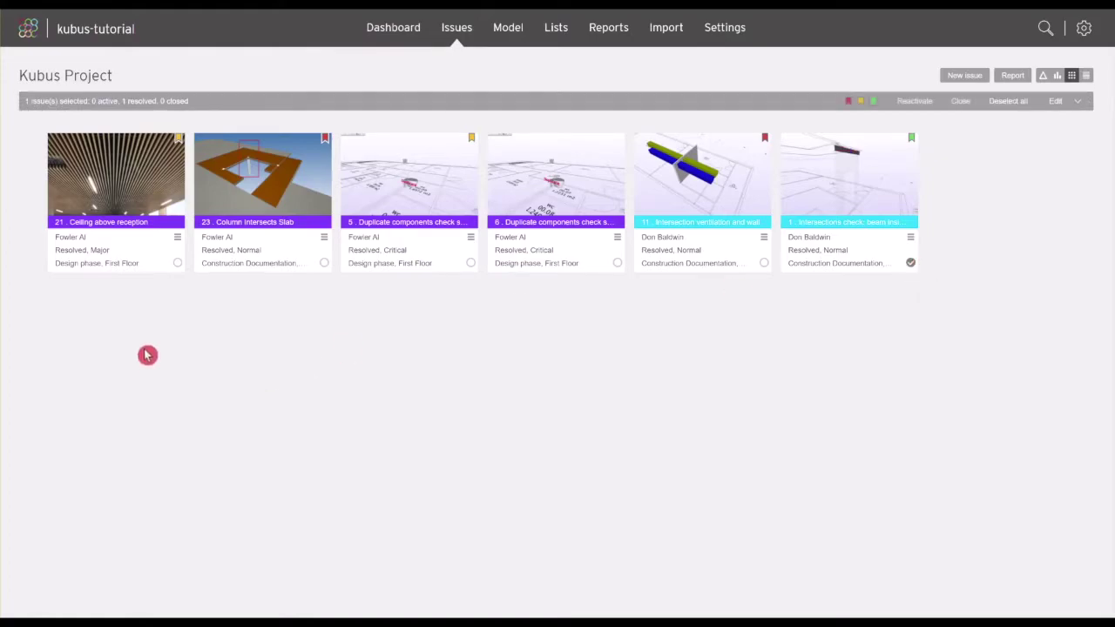
{"action": "left_click", "coordinate": [178, 263], "text": "shift"}
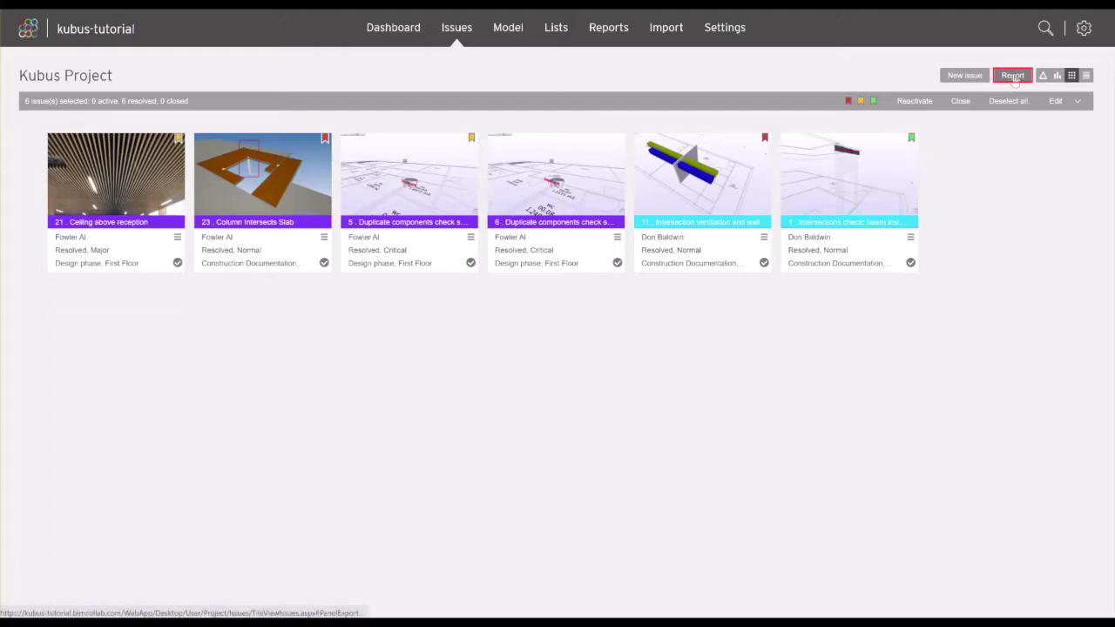
{"action": "left_click", "coordinate": [1013, 77]}
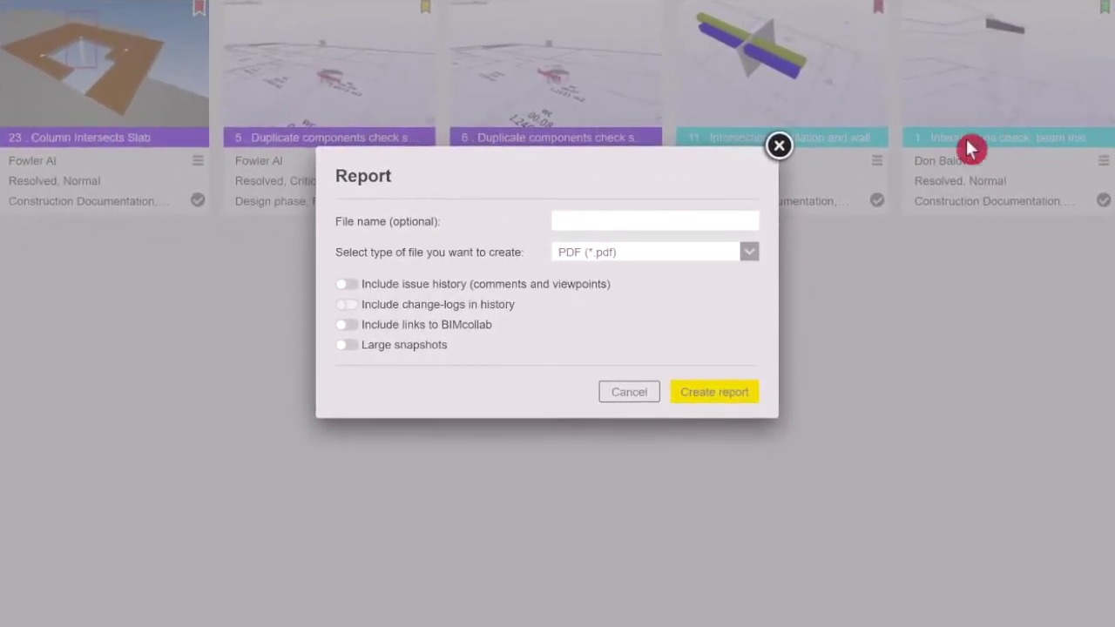
- Name the report 'Resolved Issues Report' and keep PDF (*.pdf) as the file type
{"action": "left_click", "coordinate": [642, 220]}
{"action": "left_click", "coordinate": [645, 254]}
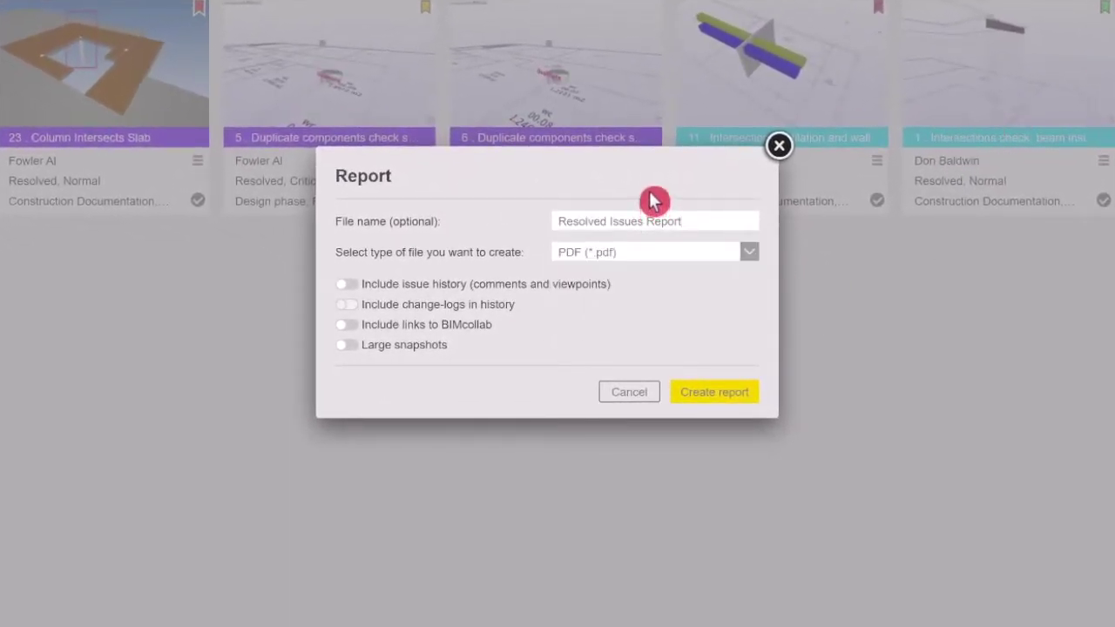
{"action": "left_click", "coordinate": [710, 255]}
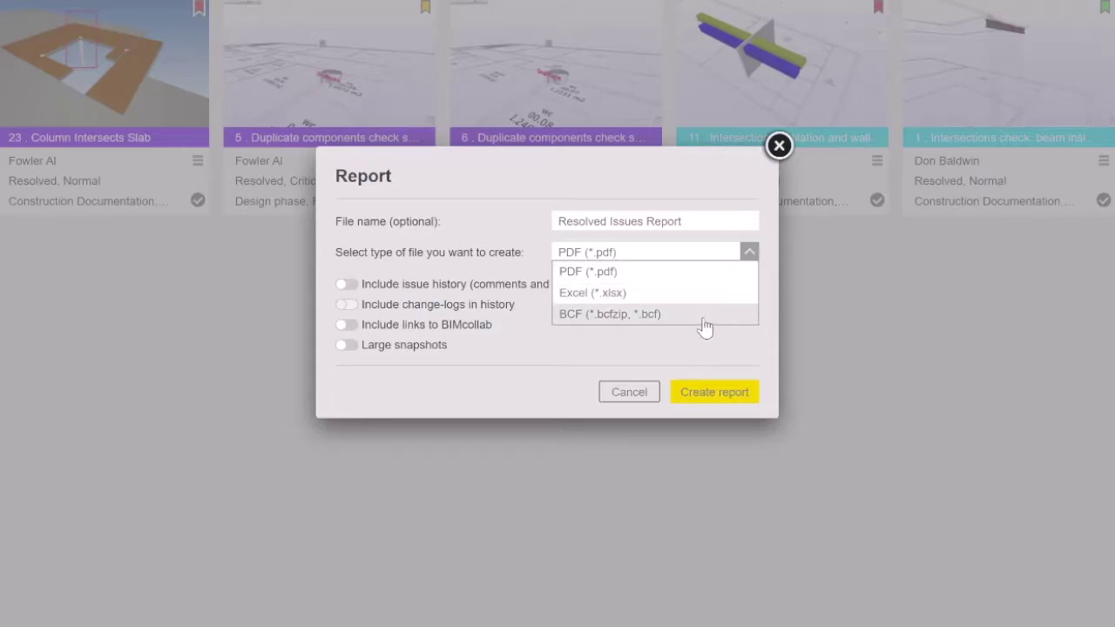
{"action": "left_click", "coordinate": [692, 273]}
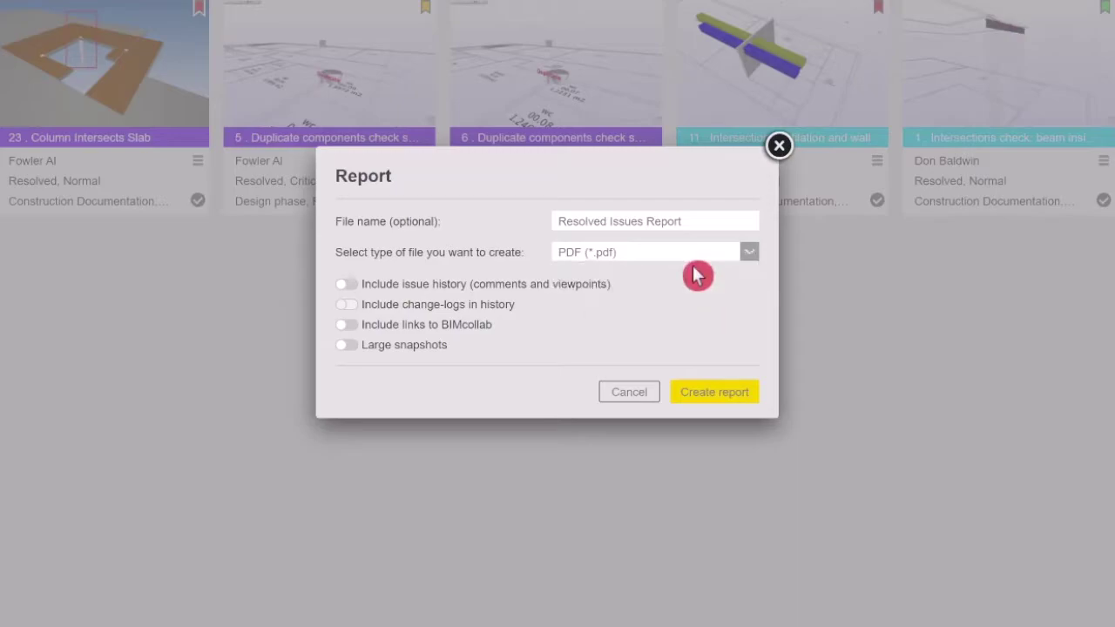
- Switch on issue history, change-logs, BIMcollab links and large snapshots for the report
{"action": "left_click", "coordinate": [342, 285]}
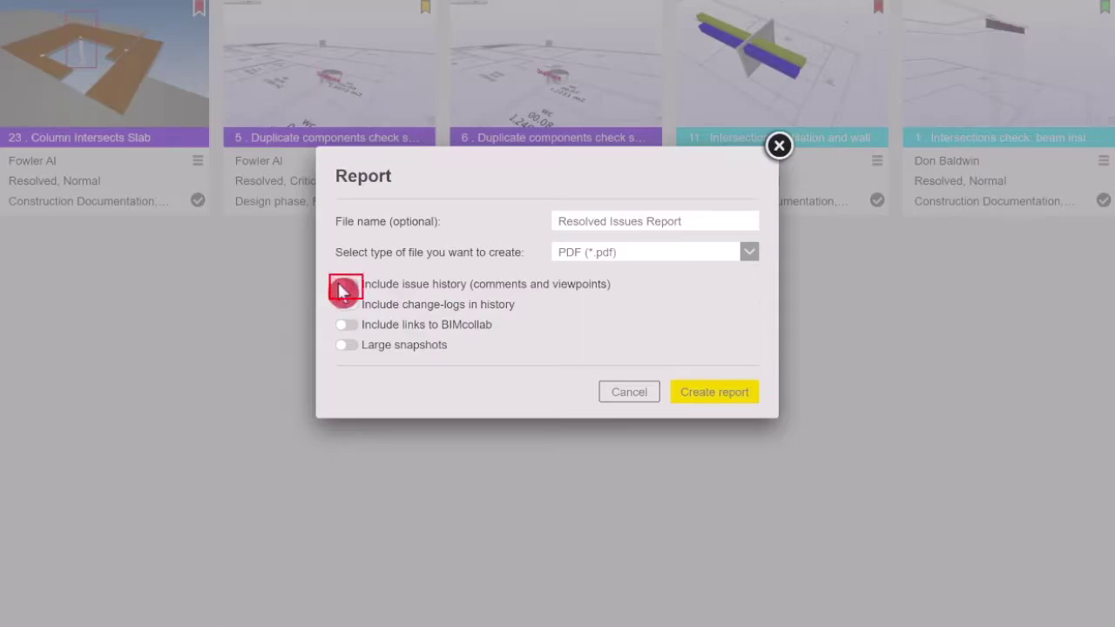
{"action": "left_click", "coordinate": [346, 305]}
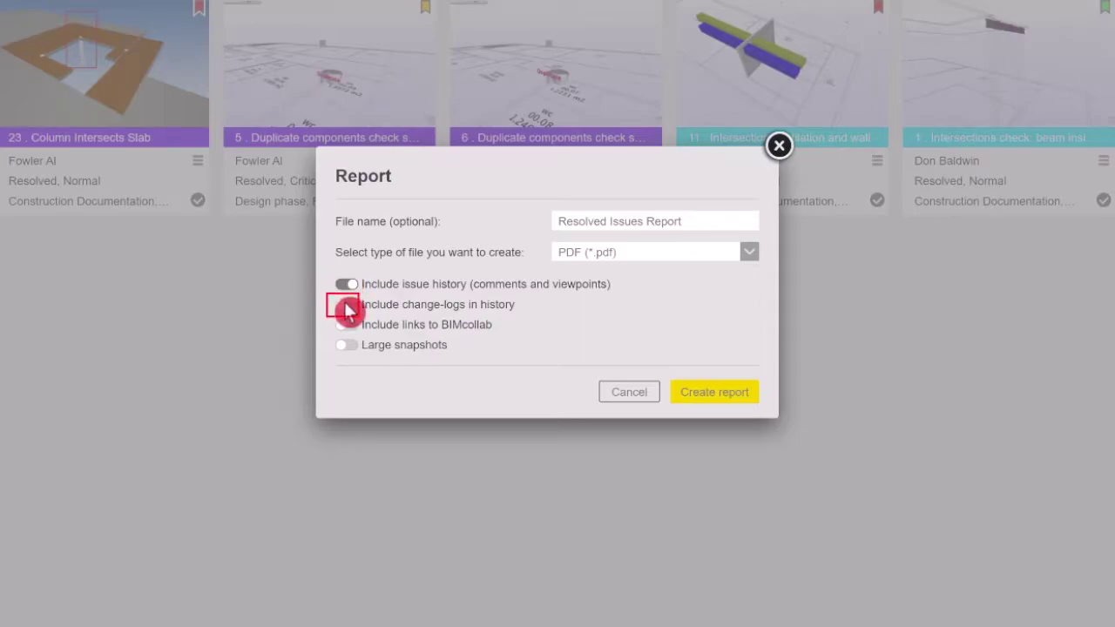
{"action": "left_click", "coordinate": [345, 325]}
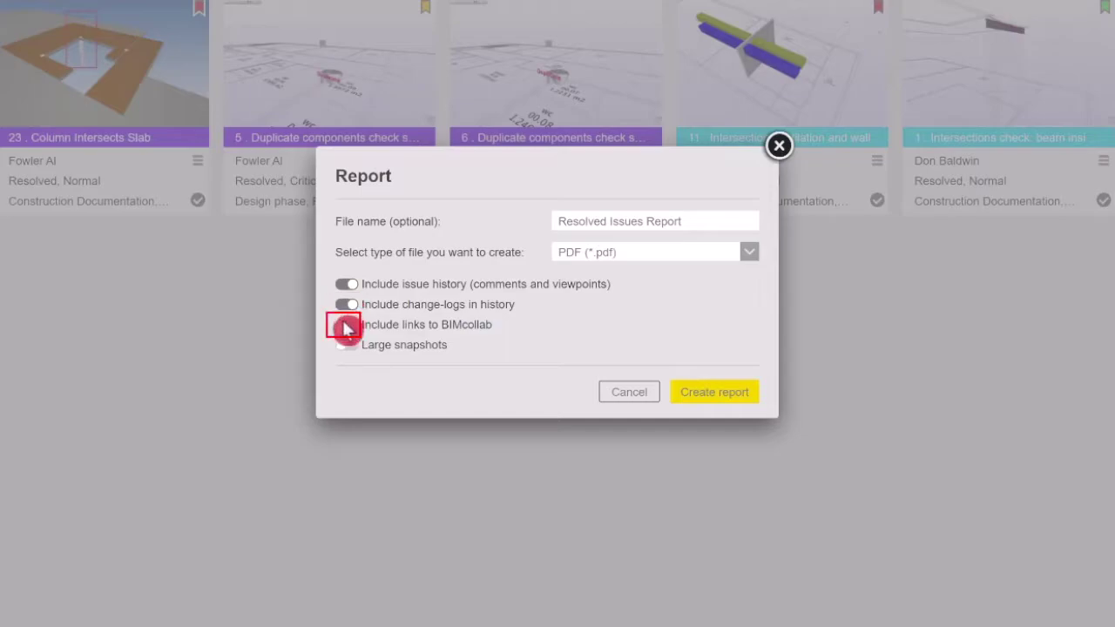
{"action": "left_click", "coordinate": [346, 349]}
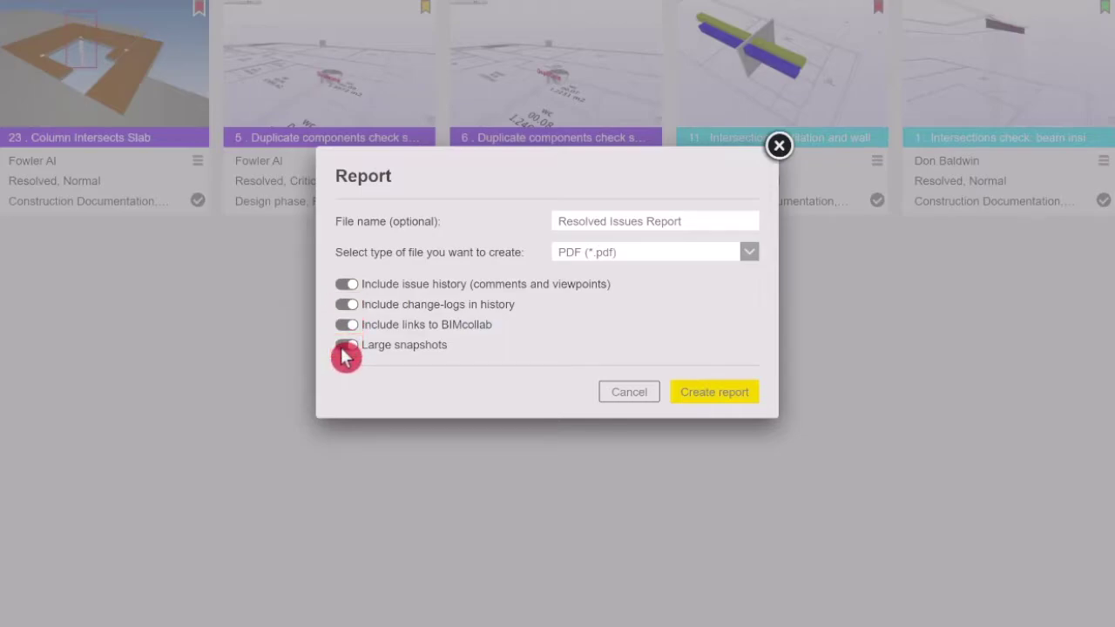
{"action": "left_click", "coordinate": [643, 253]}
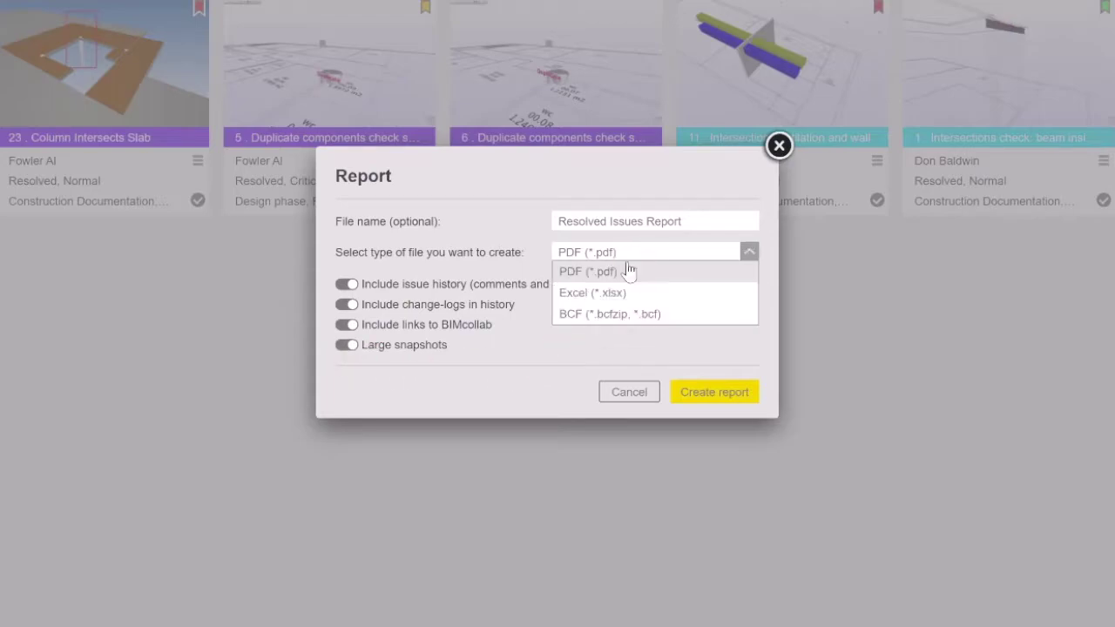
{"action": "left_click", "coordinate": [624, 294]}
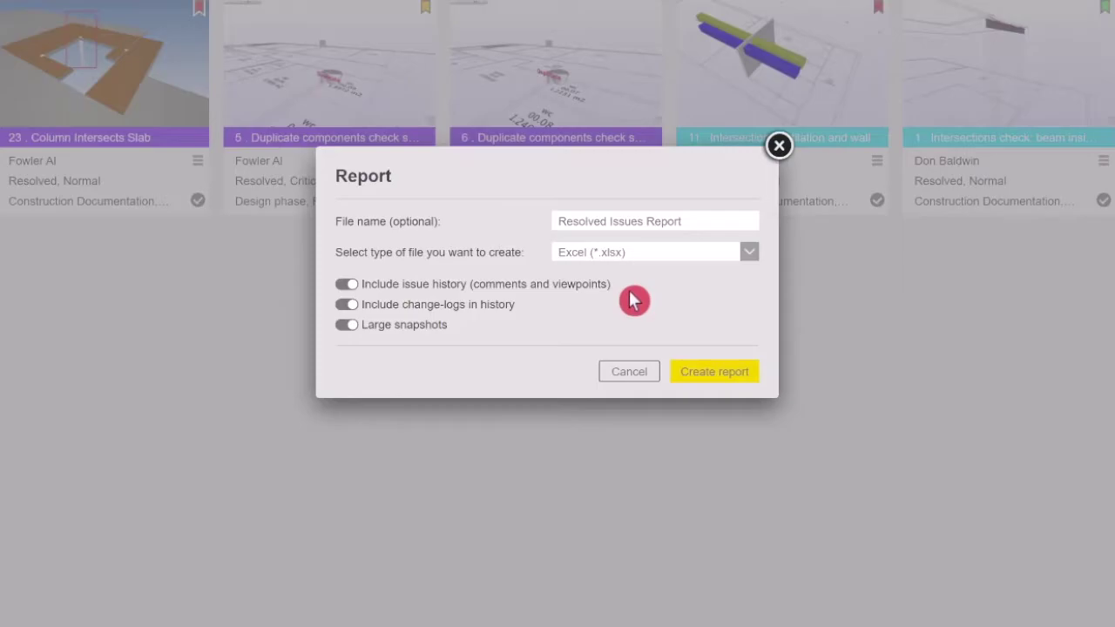
{"action": "left_click", "coordinate": [628, 251]}
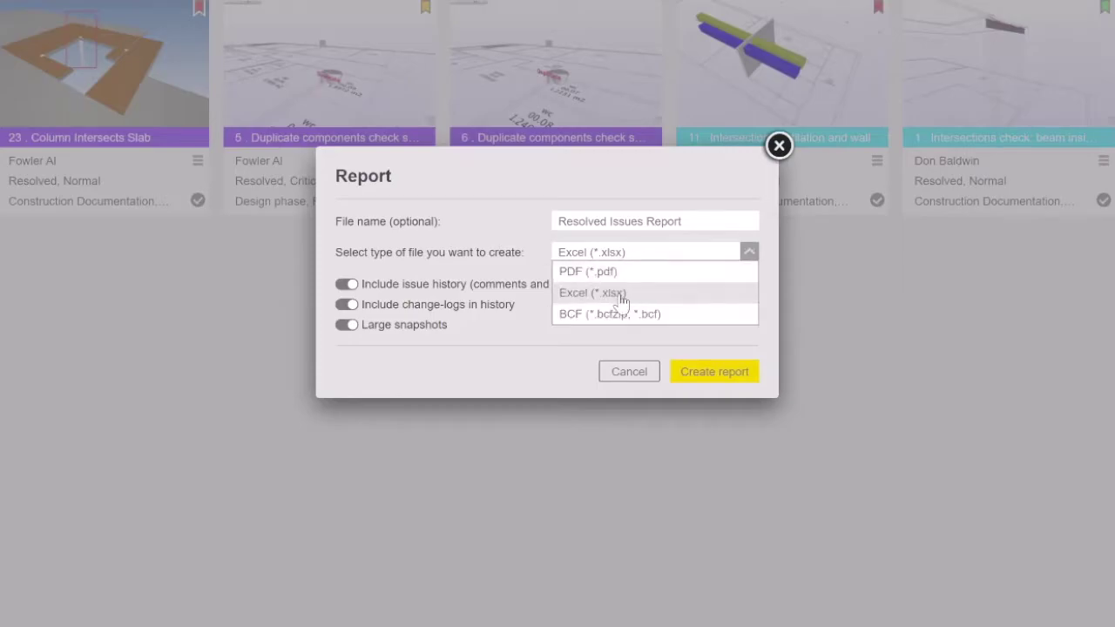
{"action": "left_click", "coordinate": [623, 316]}
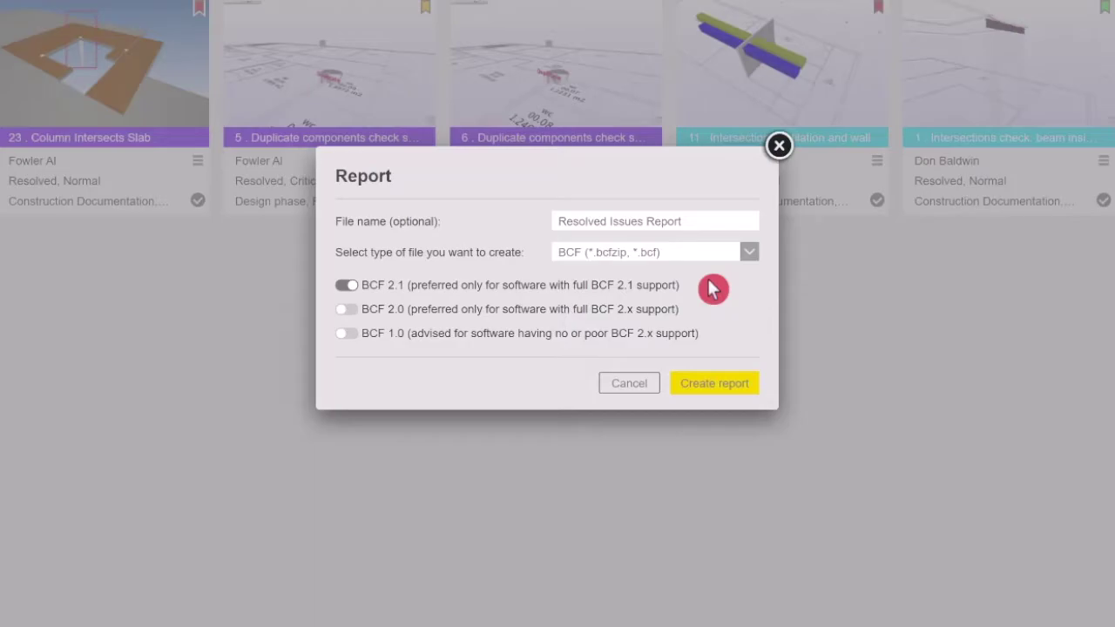
{"action": "left_click", "coordinate": [709, 257]}
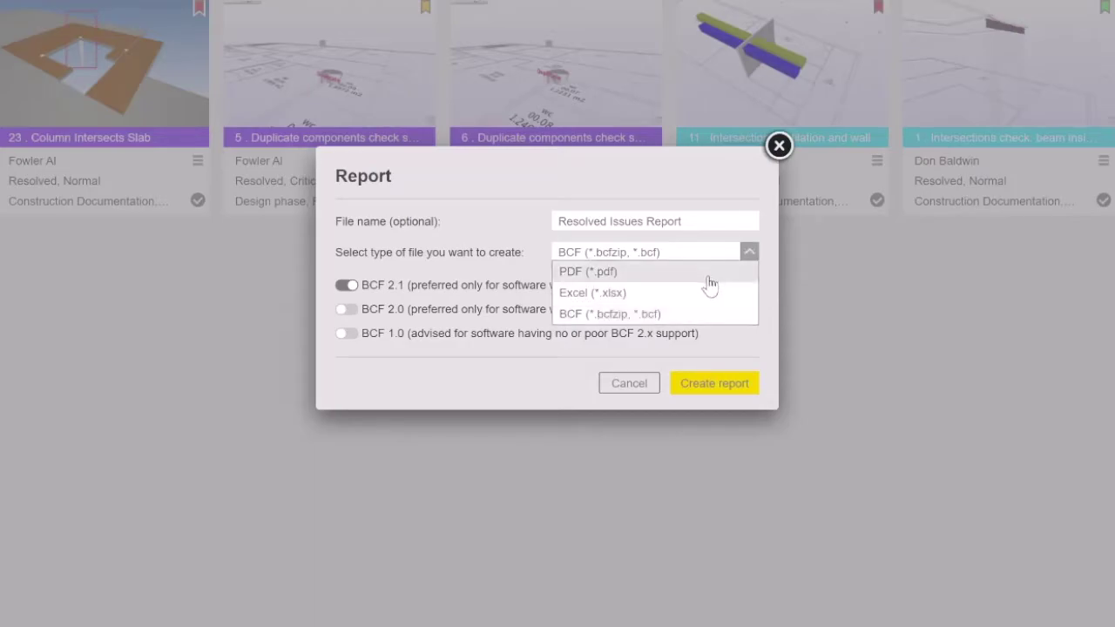
{"action": "left_click", "coordinate": [708, 275]}
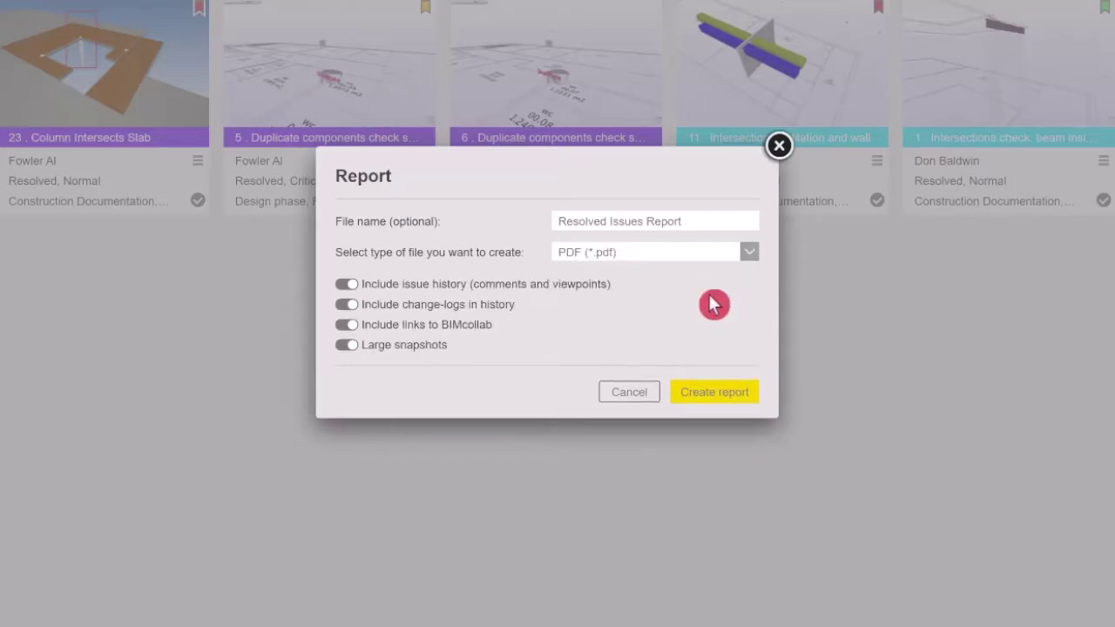
- Create the report, then download and open the Ready Resolved_Issues_Report_Week_2 PDF
{"action": "left_click", "coordinate": [736, 393]}
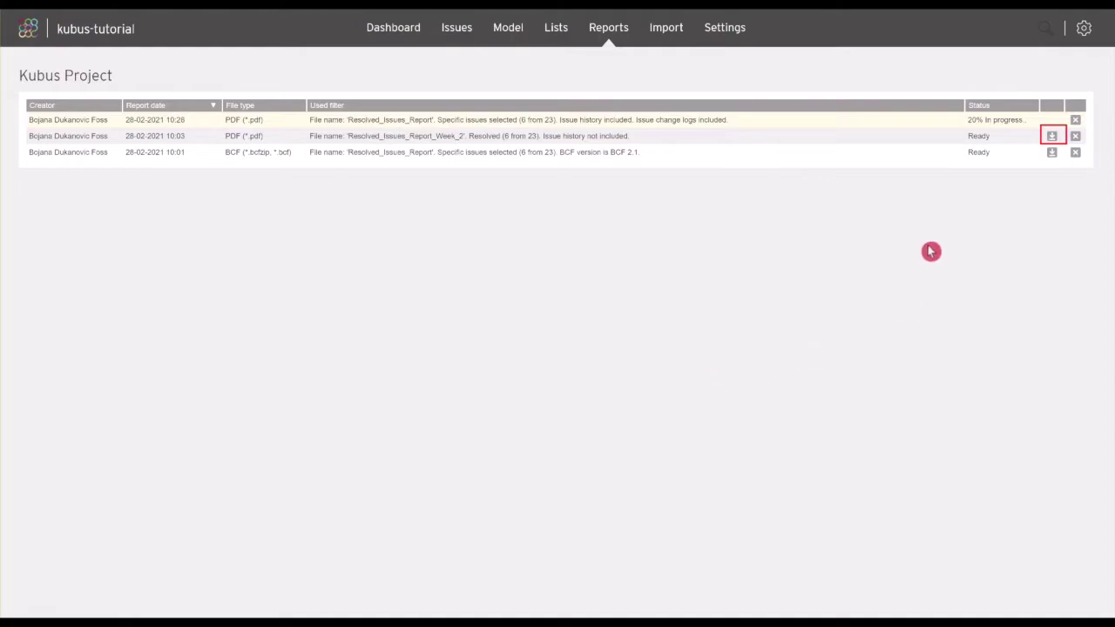
{"action": "left_click", "coordinate": [1051, 147]}
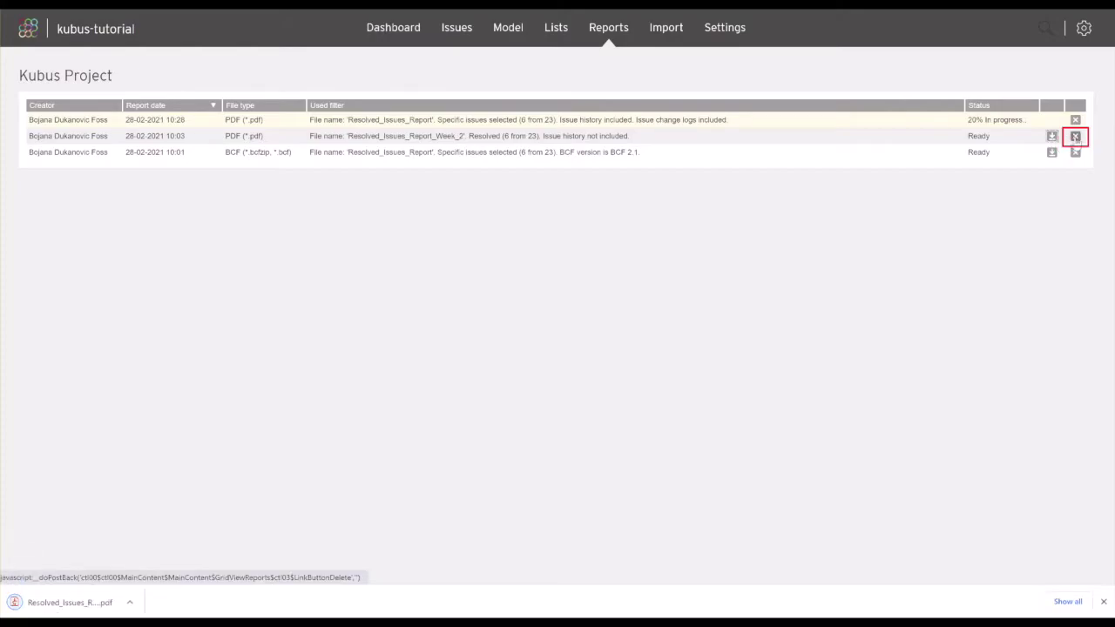
{"action": "left_click", "coordinate": [101, 610]}
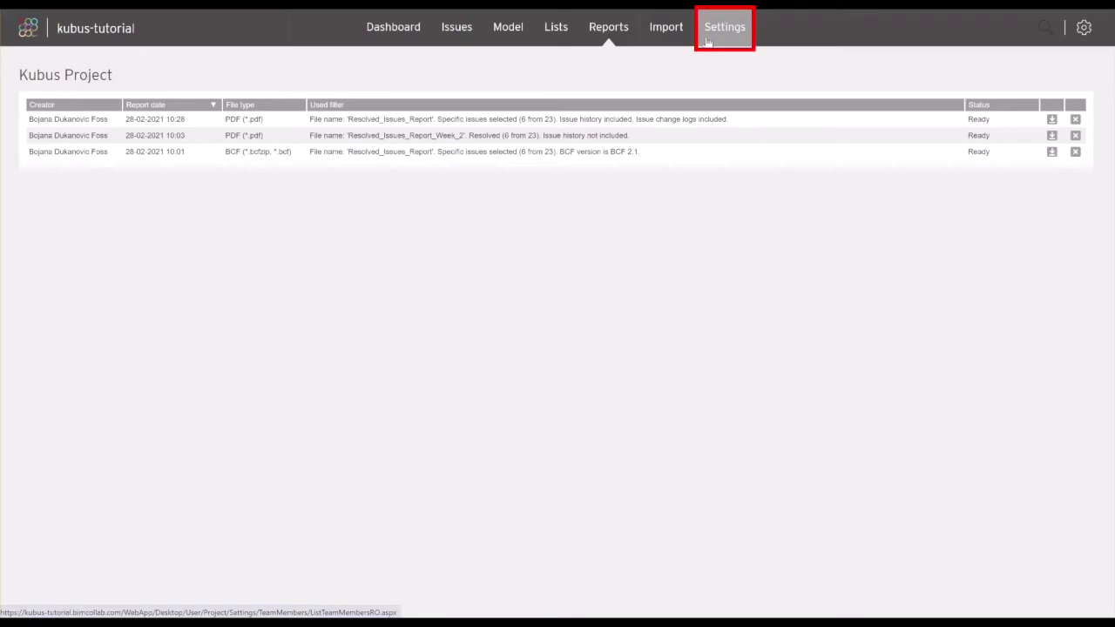
- In the project's My settings, try a daily Project leader report frequency and check send times
{"action": "left_click", "coordinate": [708, 35]}
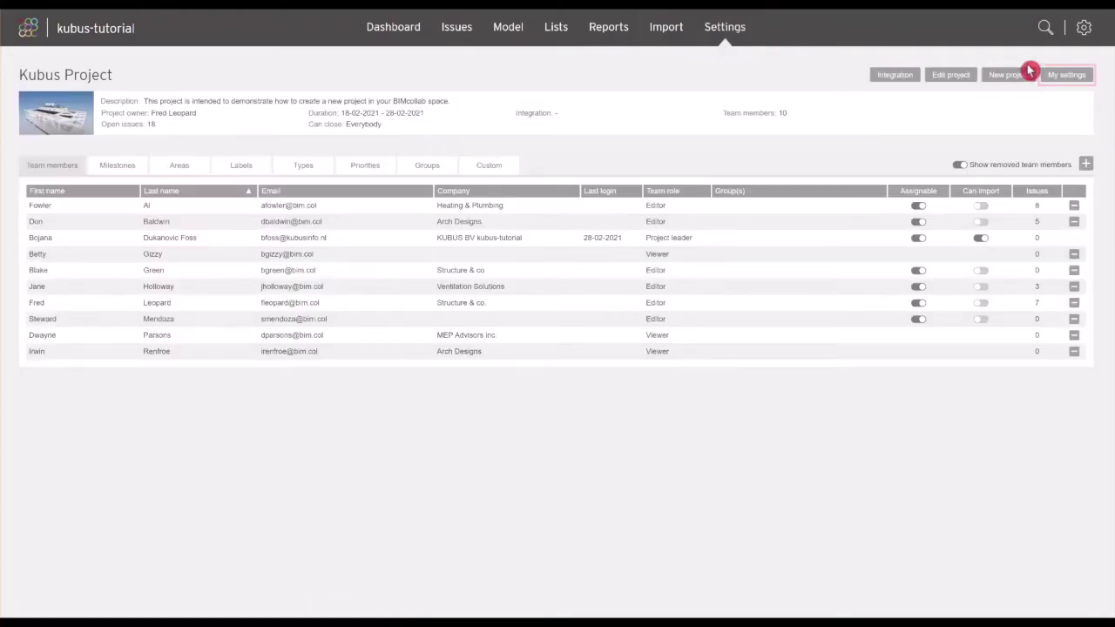
{"action": "left_click", "coordinate": [1077, 75]}
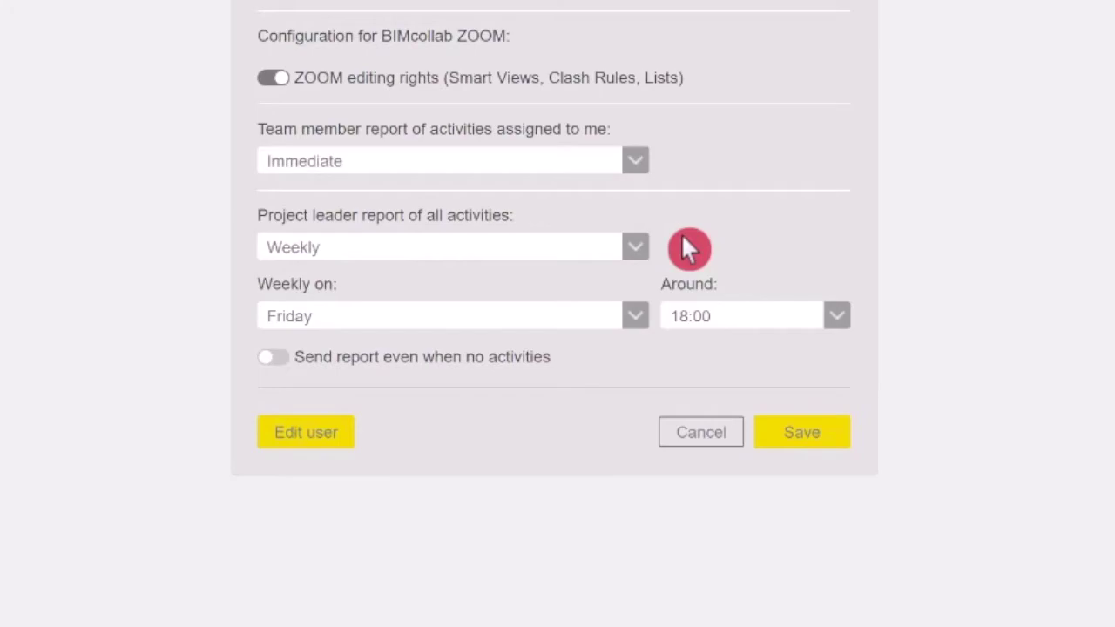
{"action": "left_click", "coordinate": [602, 250]}
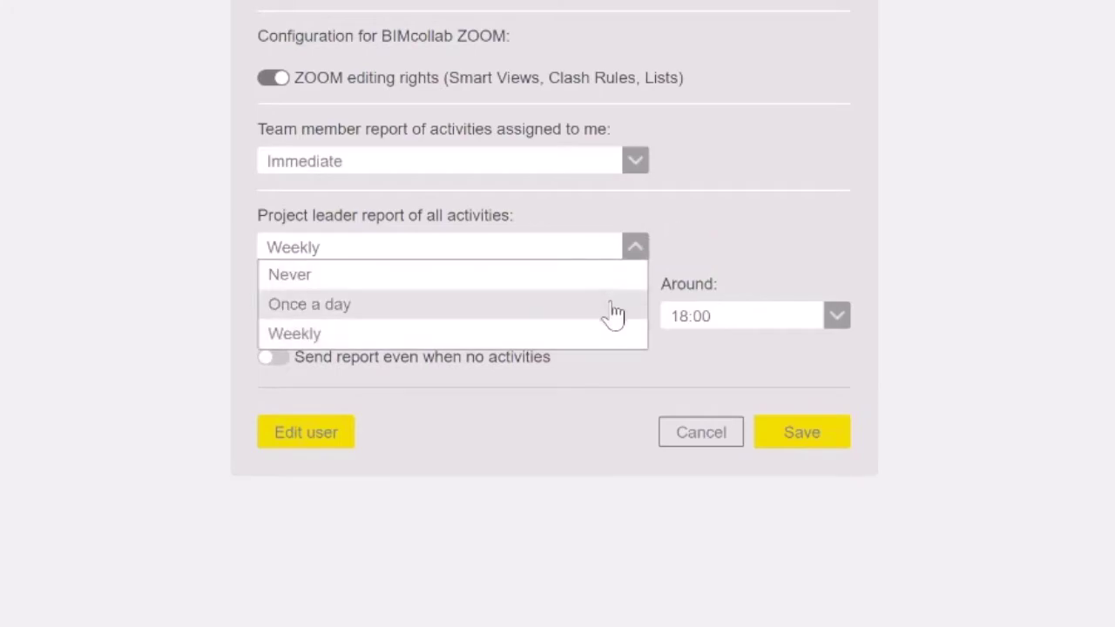
{"action": "left_click", "coordinate": [610, 306]}
{"action": "left_click", "coordinate": [732, 251]}
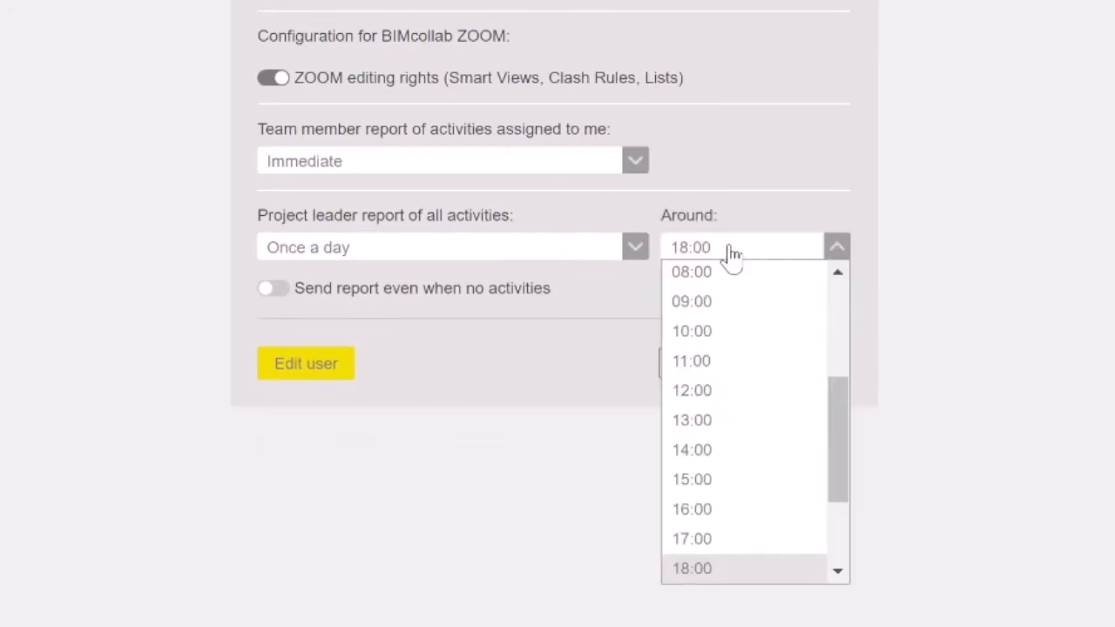
{"action": "left_click", "coordinate": [731, 250]}
- Set the Project leader report back to weekly on Friday and close My settings
{"action": "left_click", "coordinate": [611, 254]}
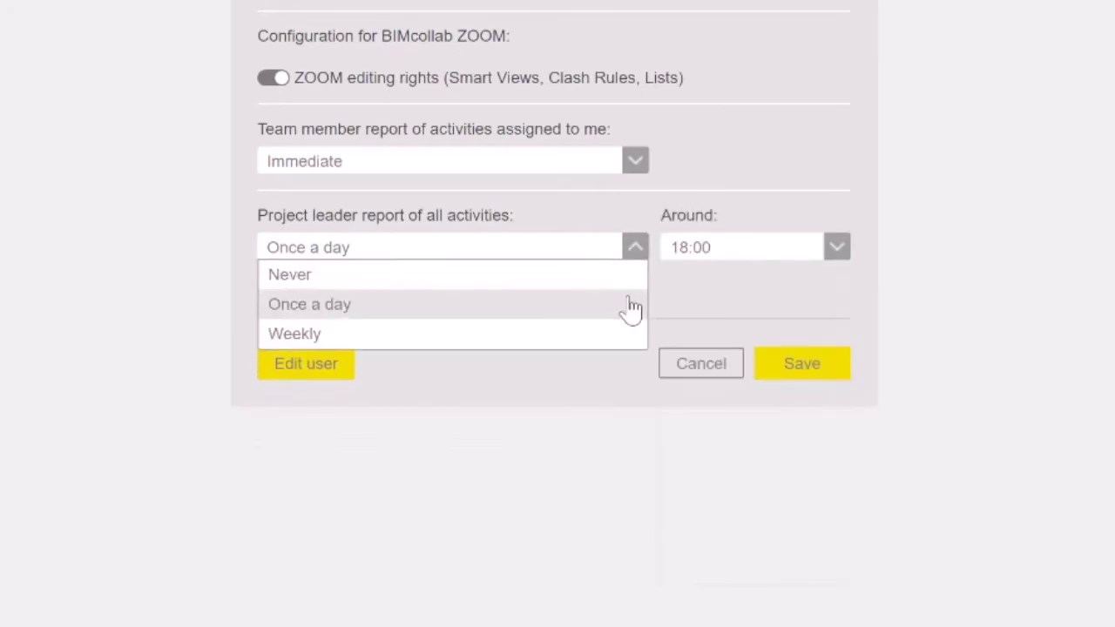
{"action": "left_click", "coordinate": [632, 327]}
{"action": "left_click", "coordinate": [631, 317]}
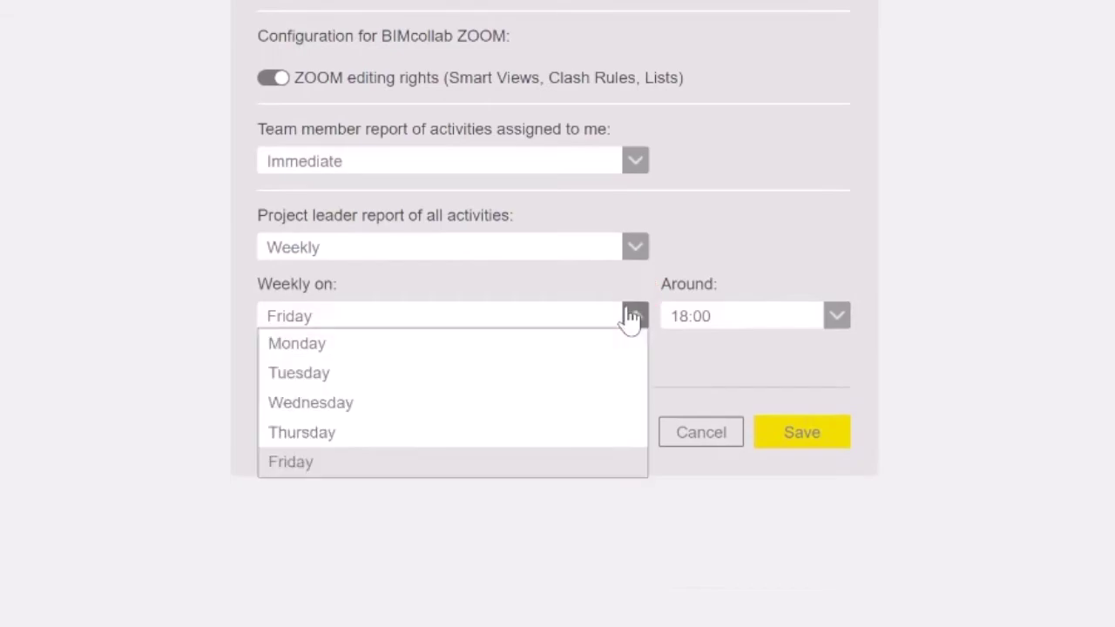
{"action": "left_click", "coordinate": [633, 317]}
{"action": "left_click", "coordinate": [688, 319]}
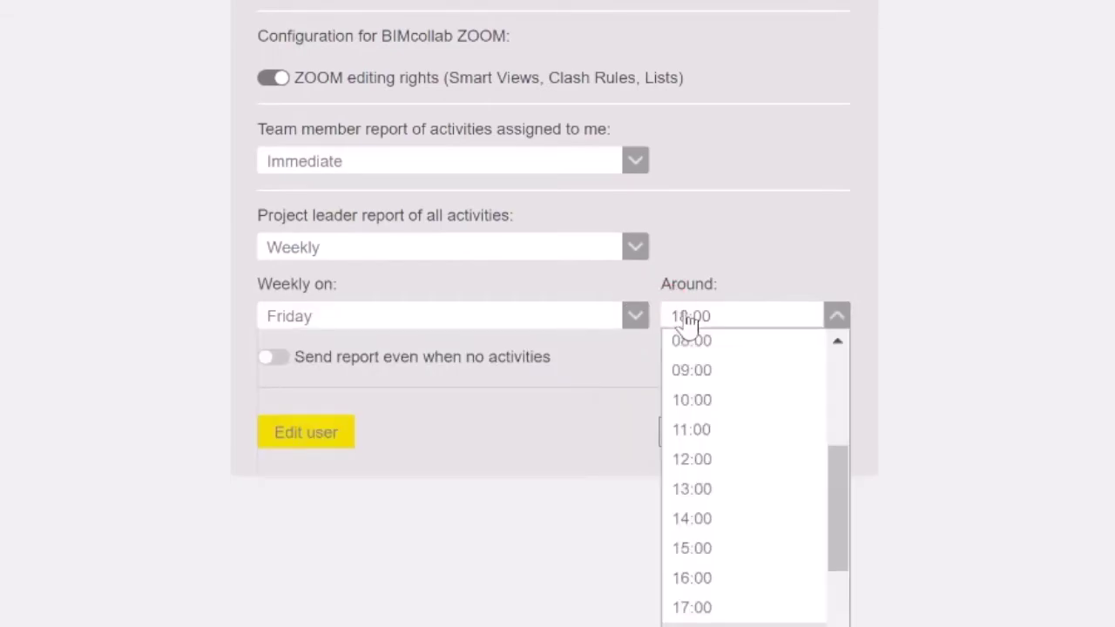
{"action": "left_click", "coordinate": [688, 319]}
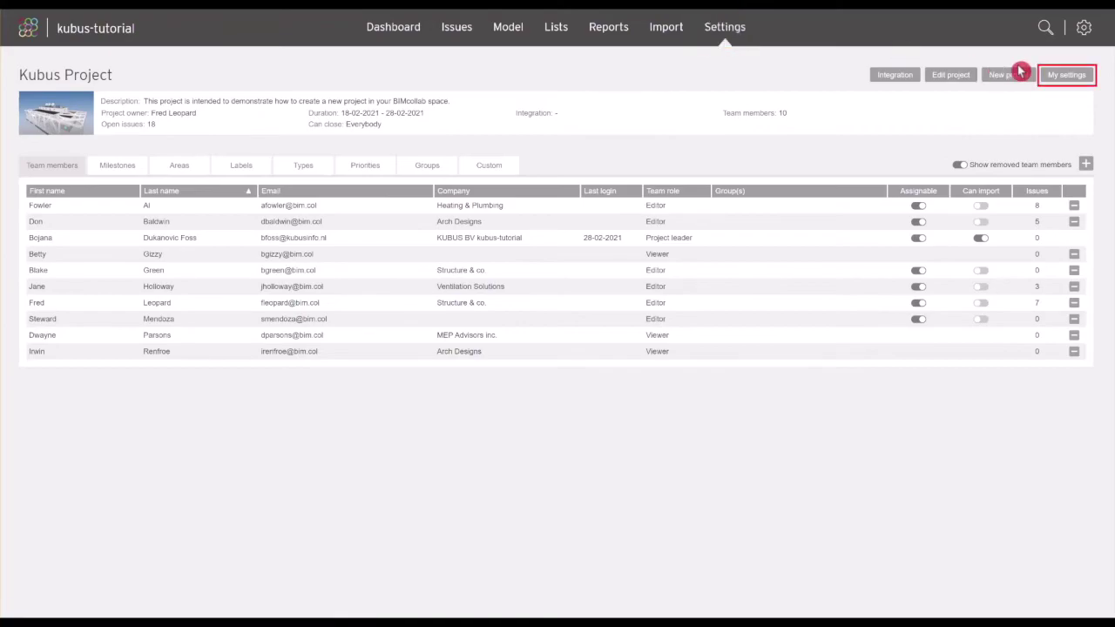
{"action": "left_click", "coordinate": [1065, 75]}
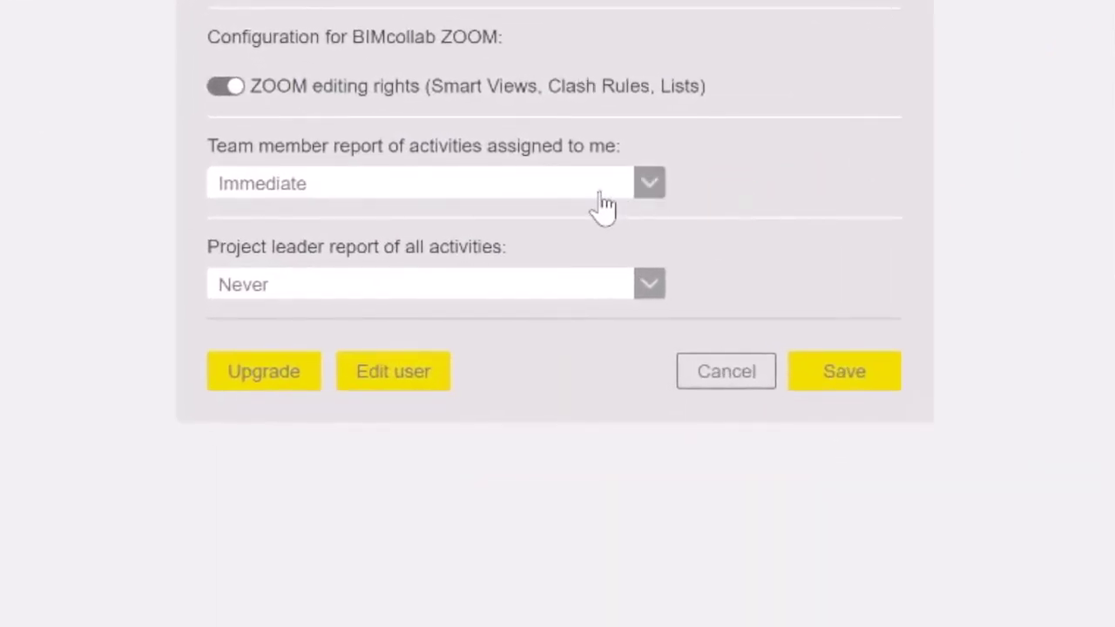
{"action": "left_click", "coordinate": [601, 195]}
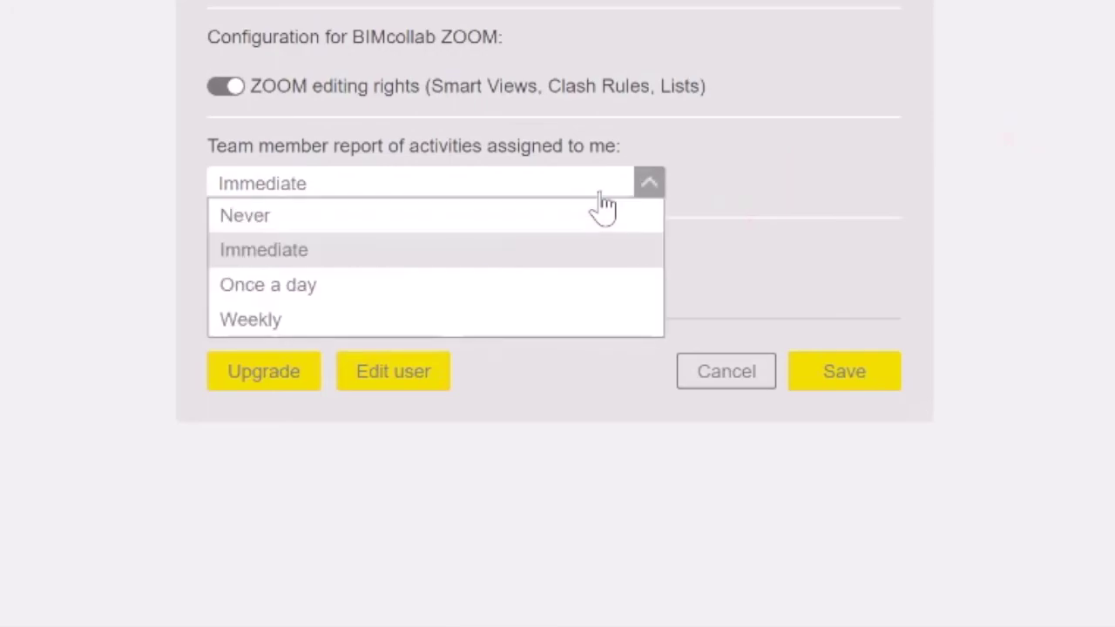